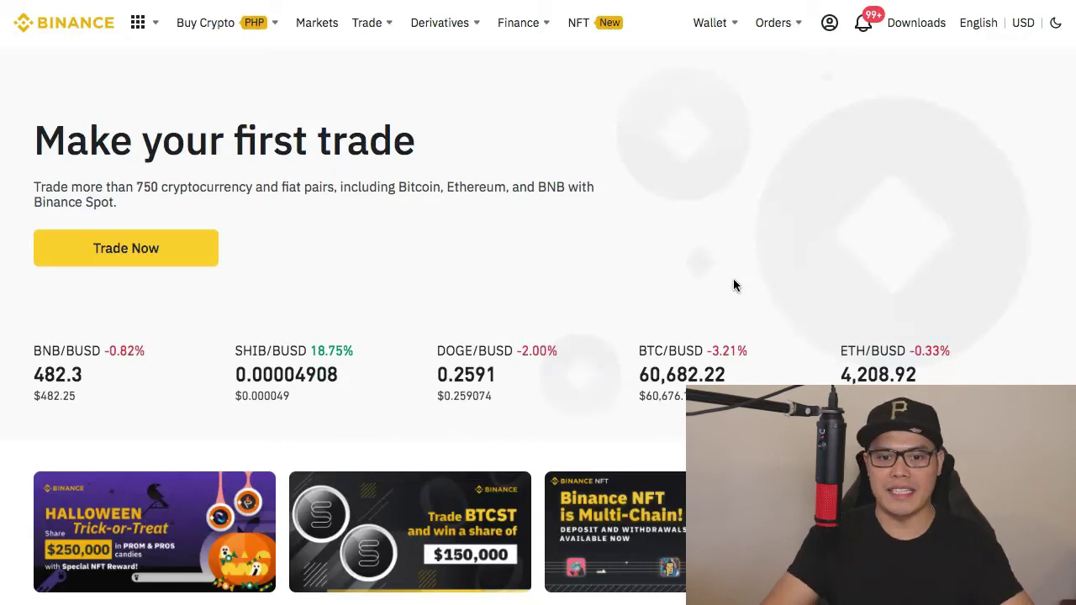
scroll(535, 300, down, 8)
scroll(311, 297, down, 1)
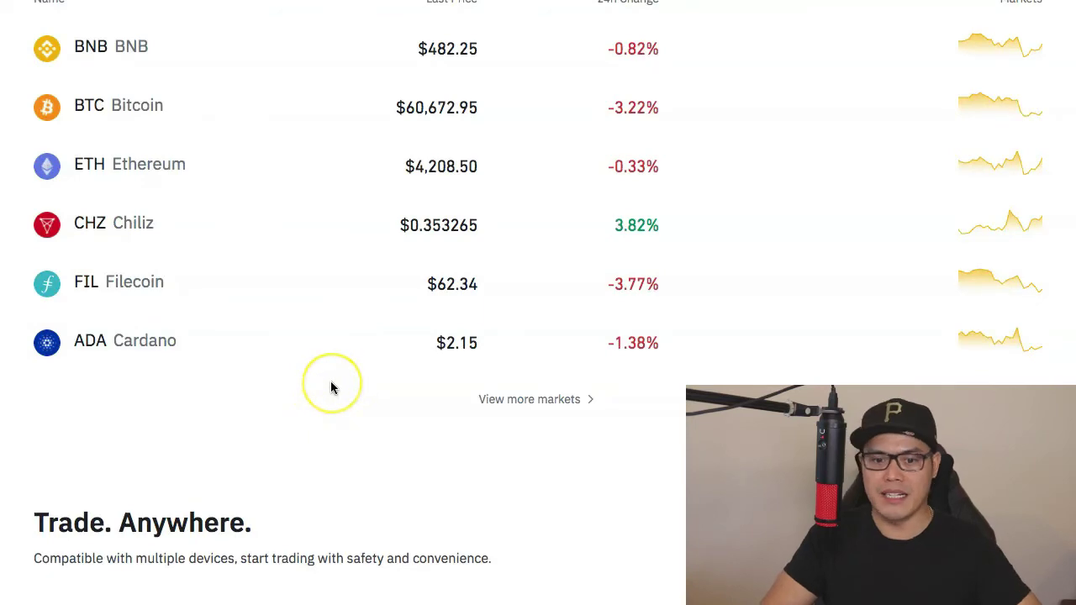
scroll(328, 384, up, 10)
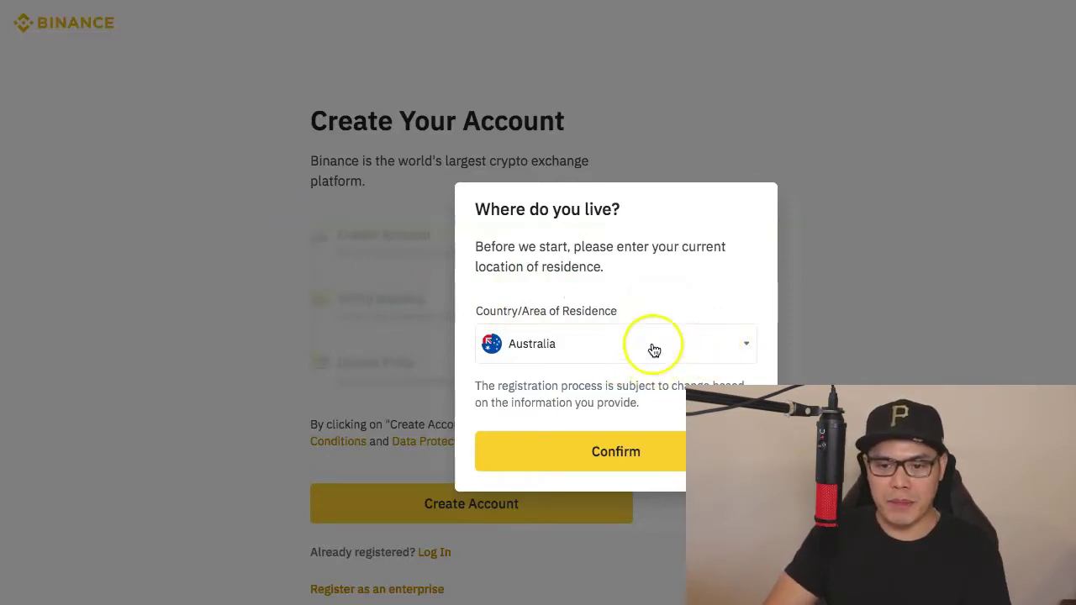
- Set the country of residence for the new account to Philippines and confirm it
click(577, 347)
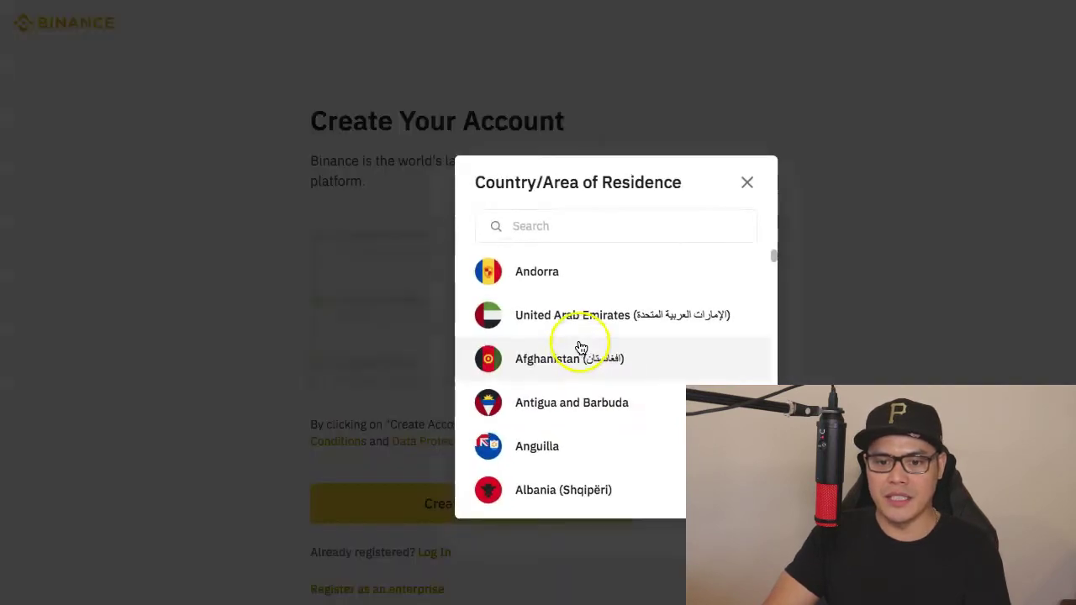
click(547, 228)
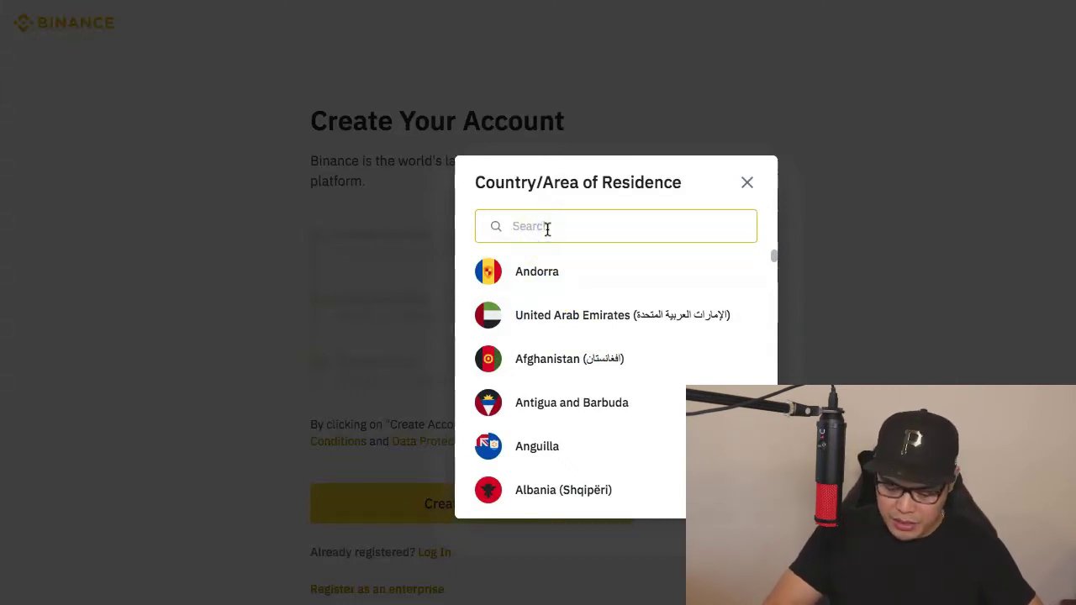
text(phi)
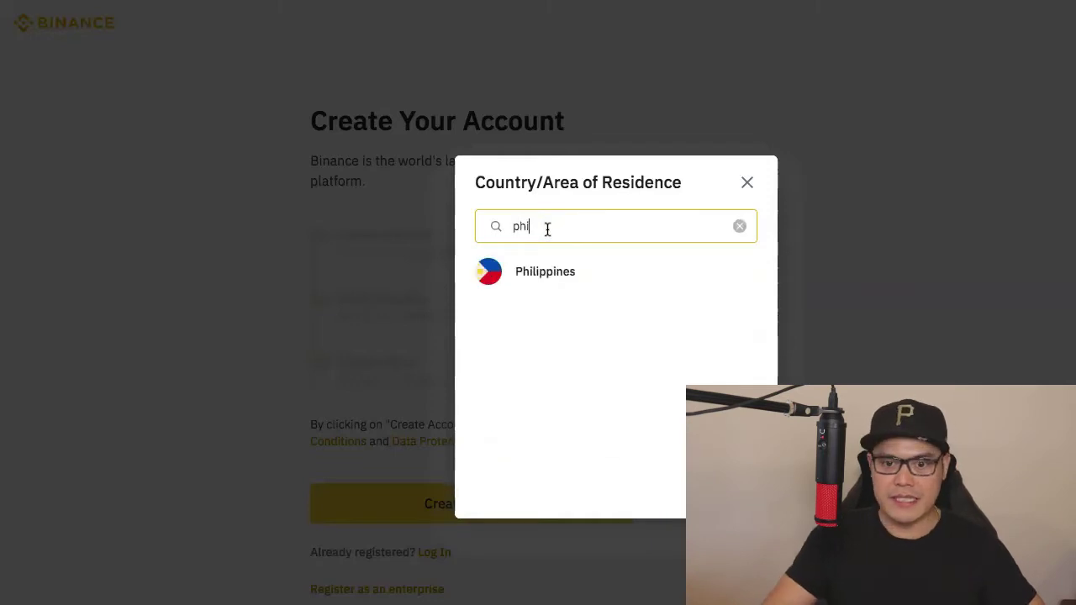
click(551, 276)
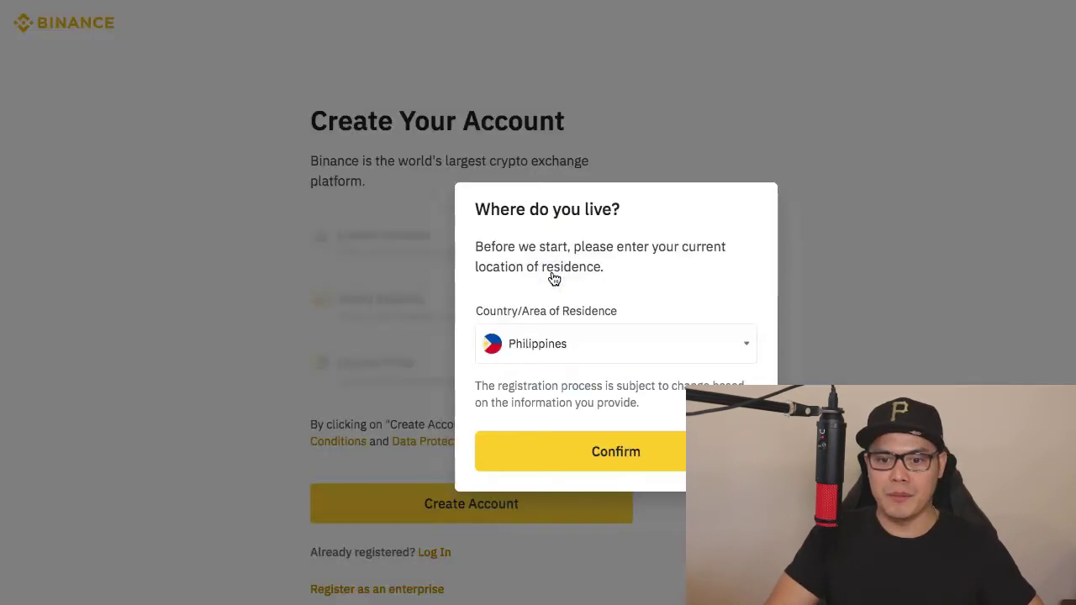
click(637, 461)
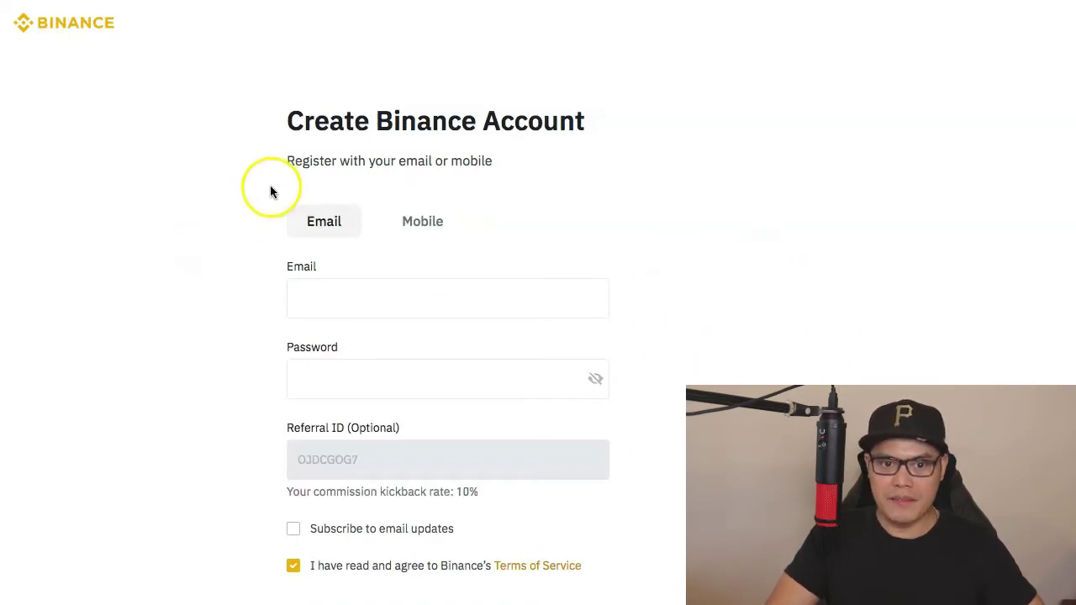
- Review the account registration form, including the commission kickback line beneath the referral ID
drag(286, 120, 592, 124)
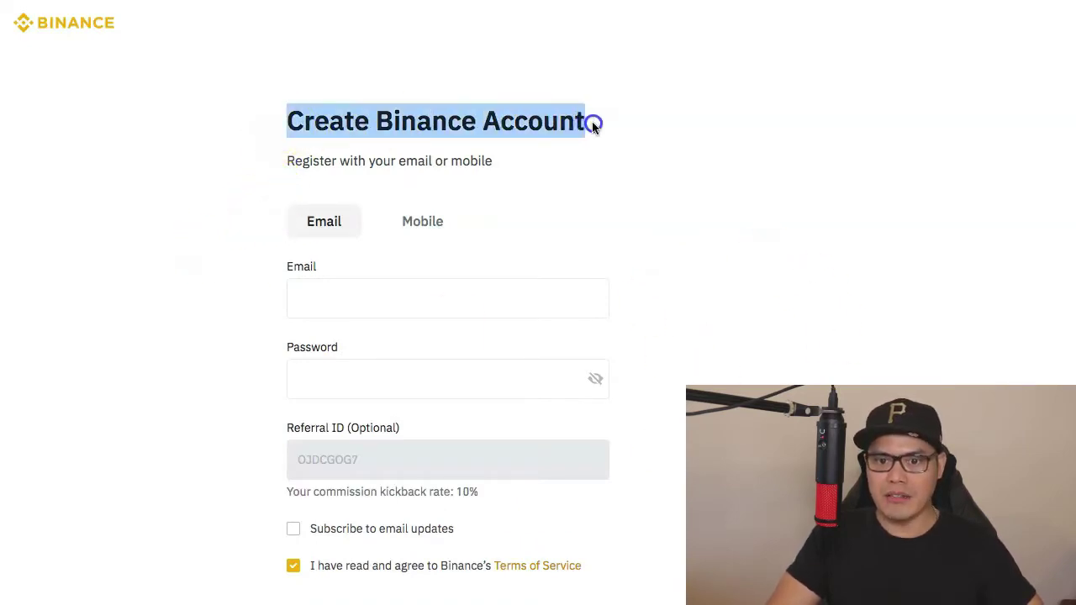
click(211, 166)
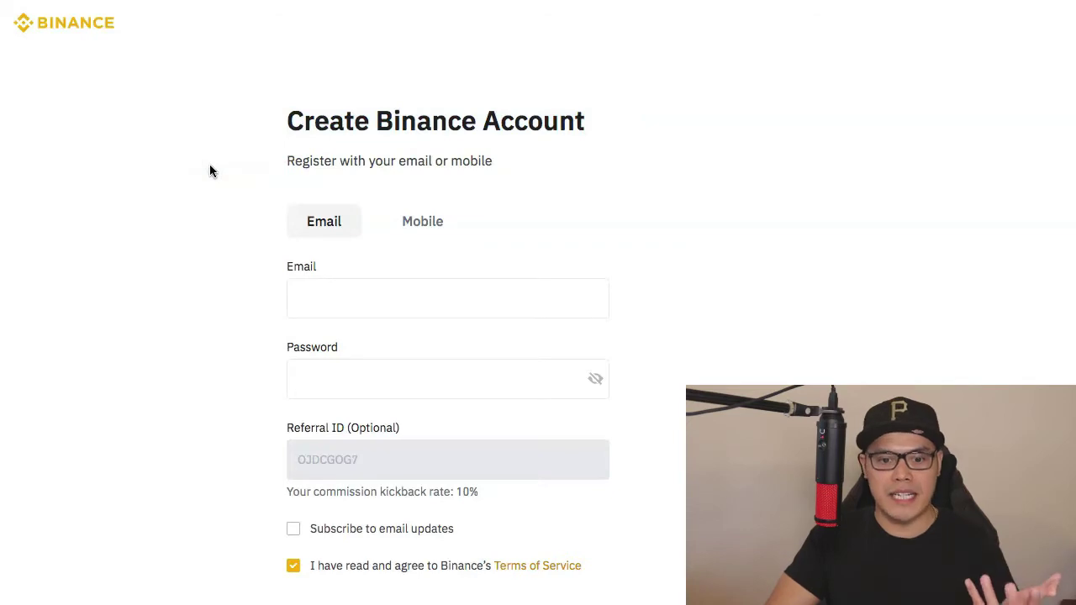
scroll(210, 170, down, 1)
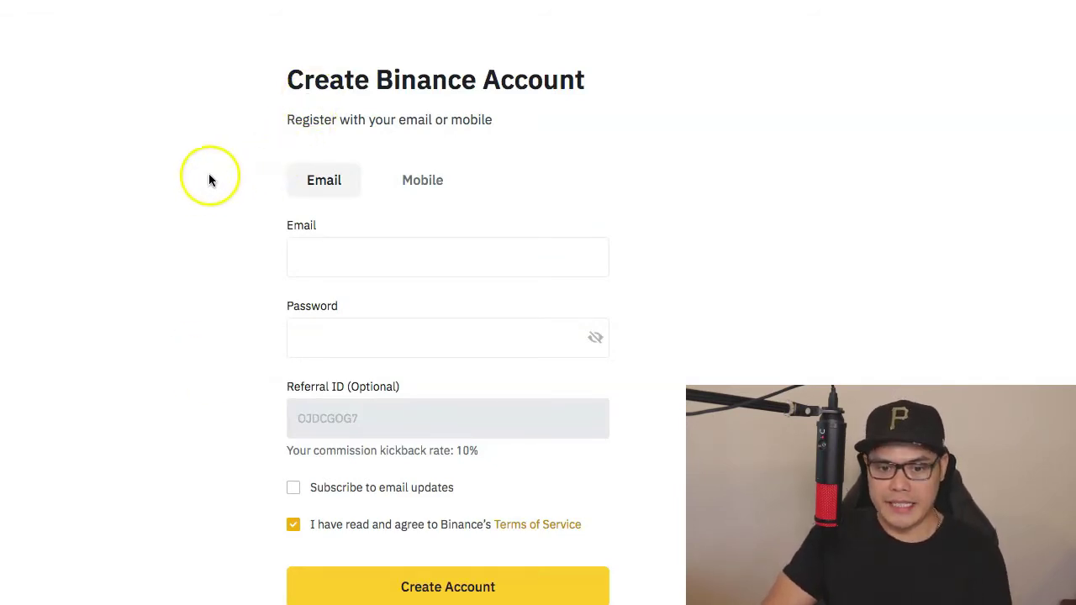
drag(286, 451, 501, 453)
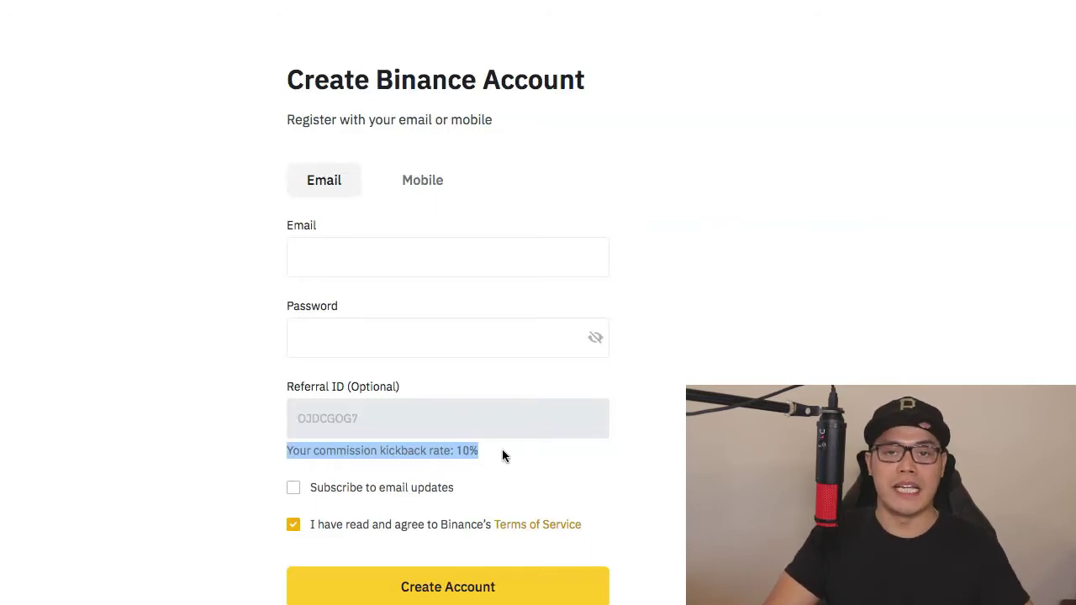
click(499, 450)
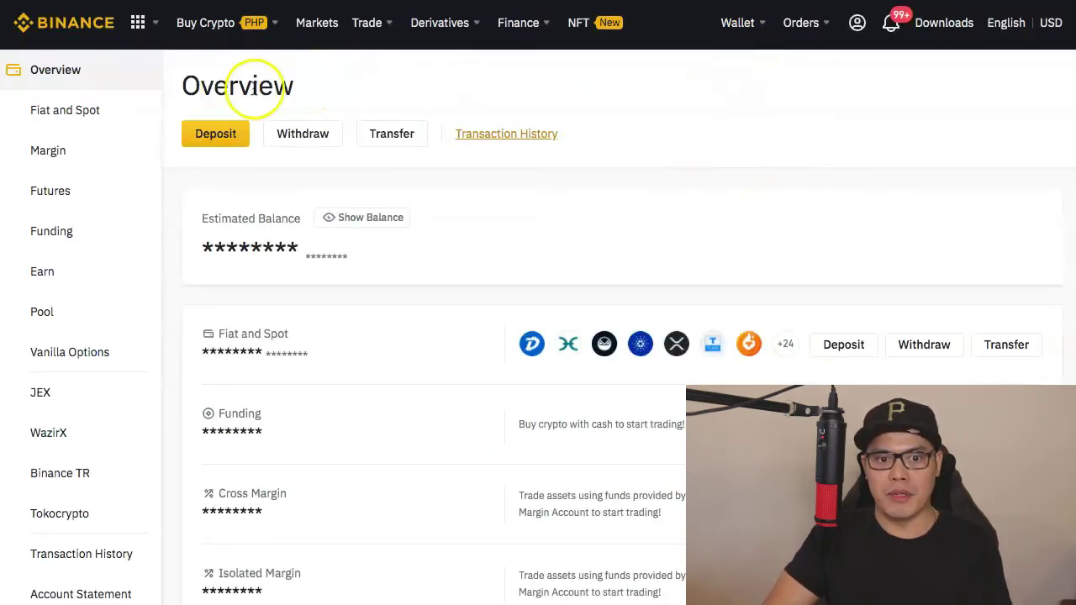
- Show the hidden balances in the wallet overview and review the estimated balance and the individual wallet amounts
mouse_move(764, 29)
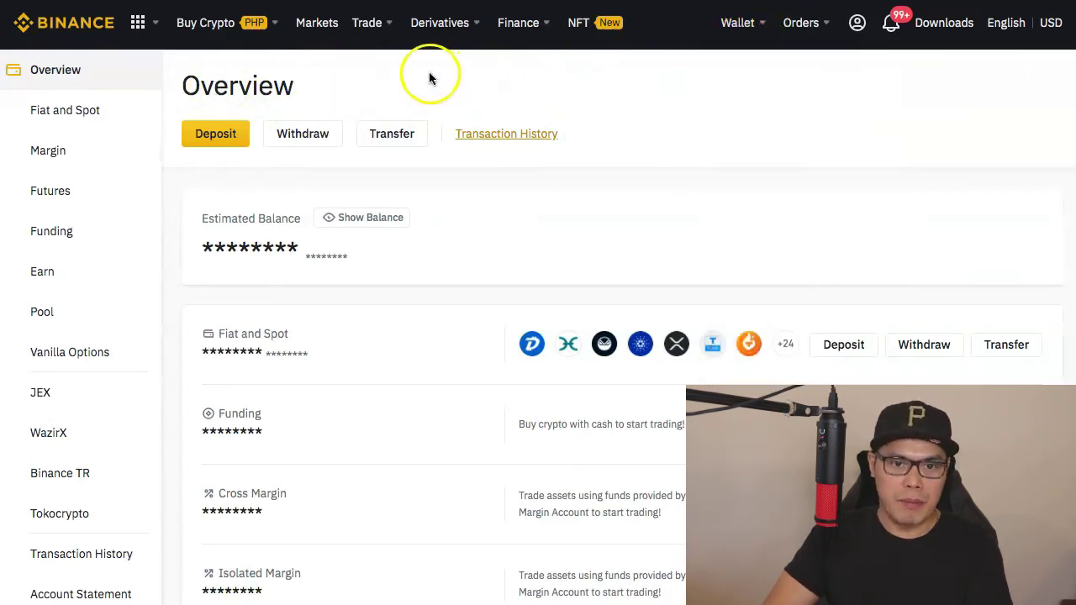
click(380, 73)
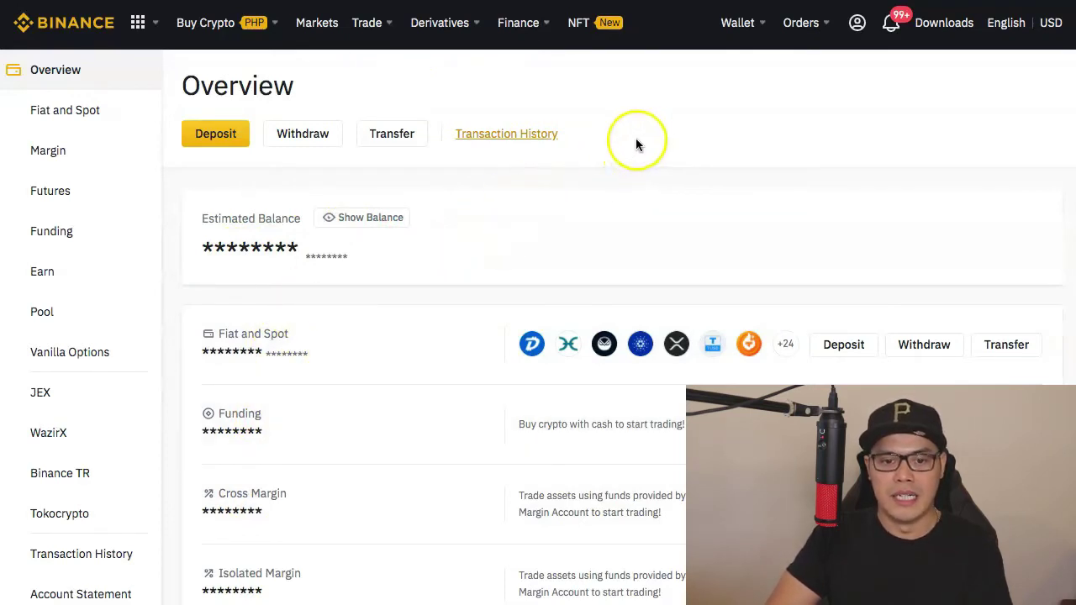
click(358, 218)
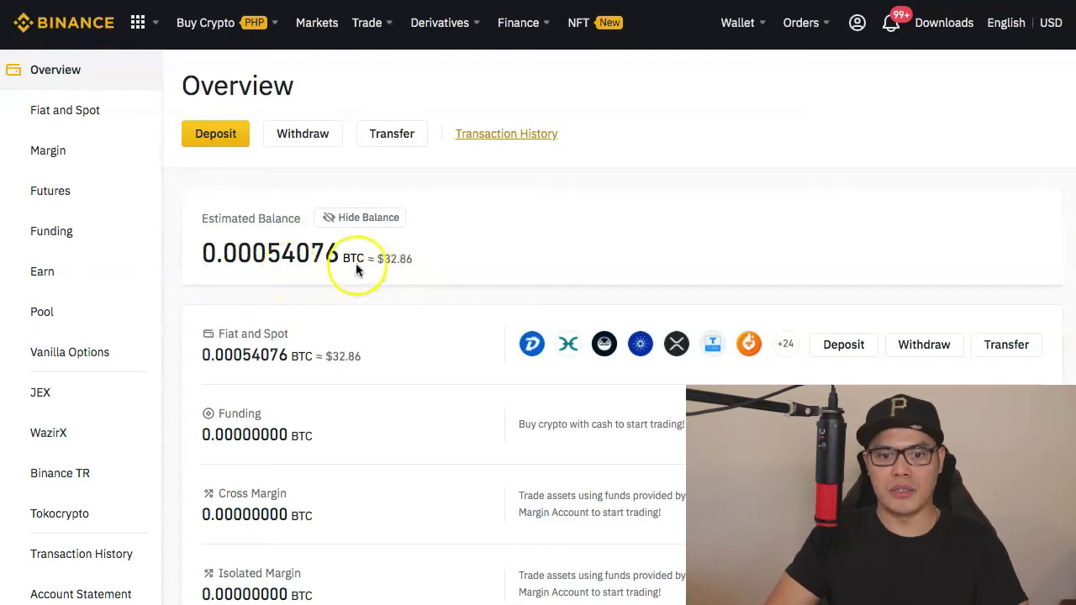
drag(202, 254, 352, 256)
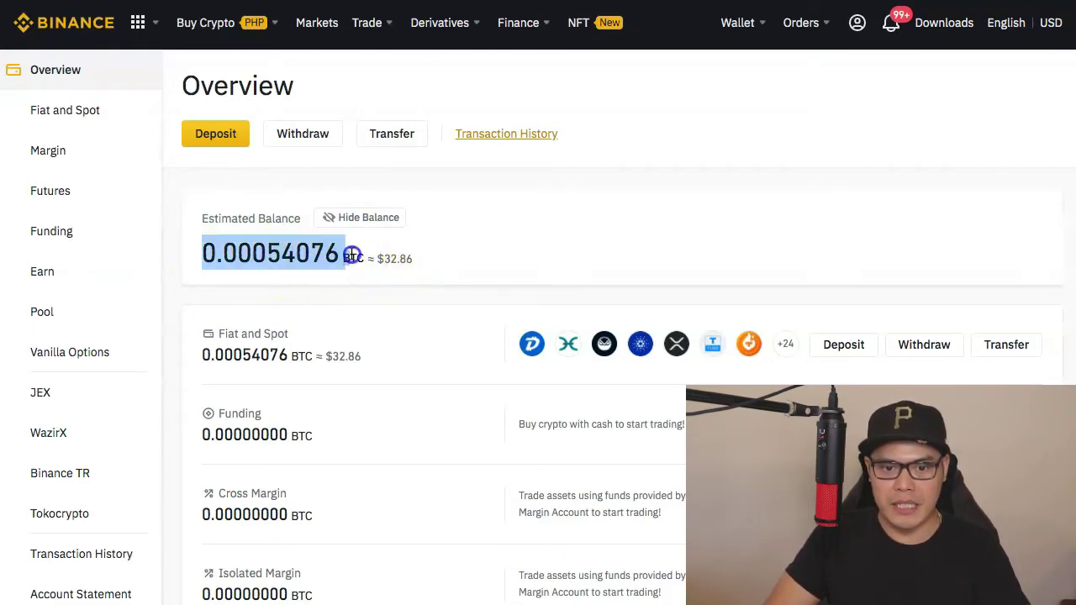
click(362, 266)
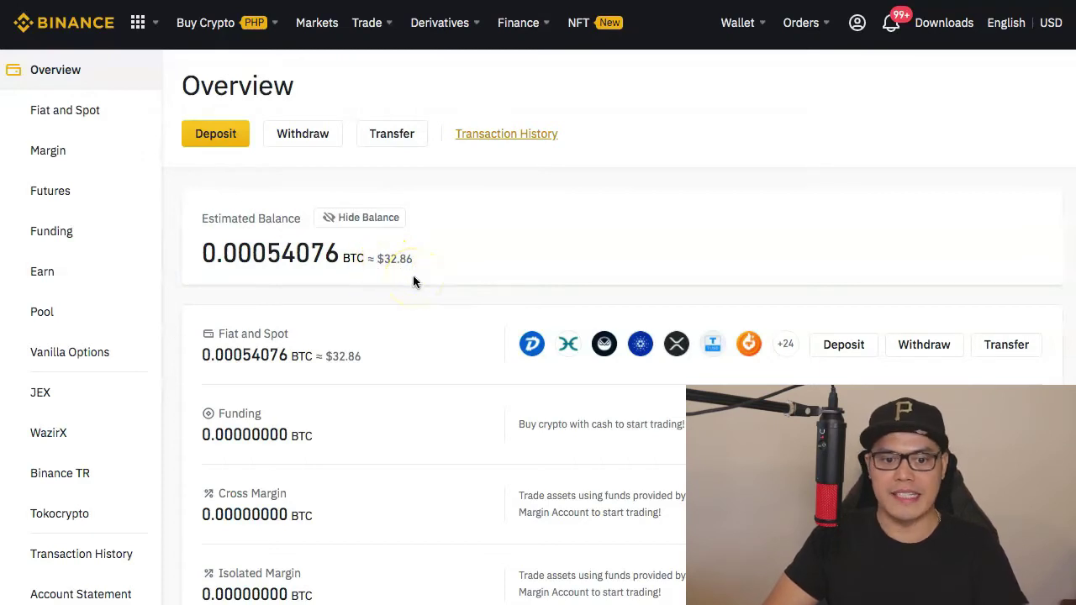
scroll(427, 270, down, 2)
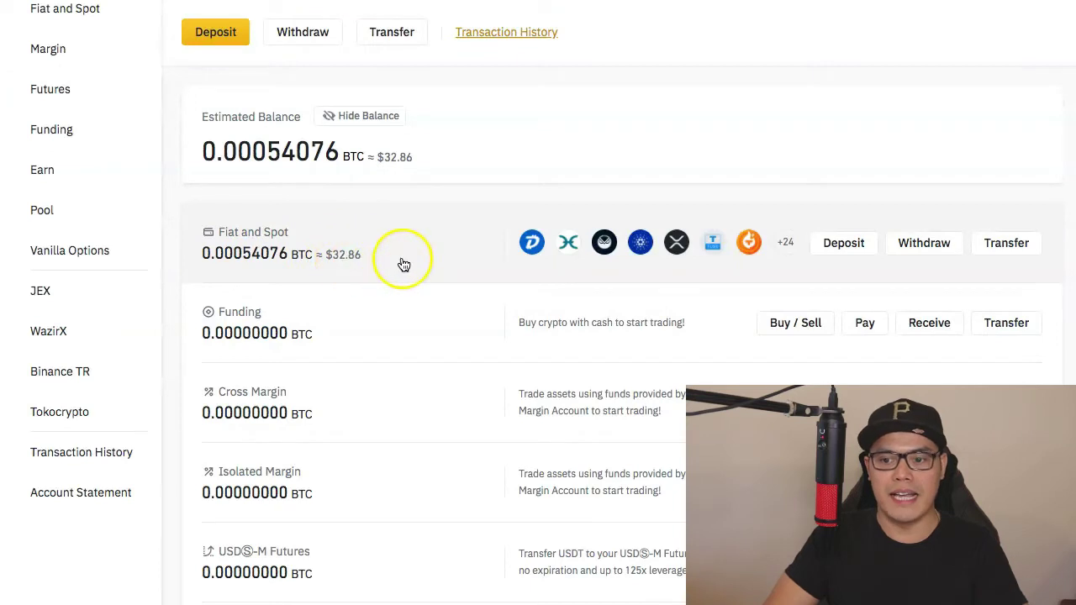
scroll(404, 265, up, 2)
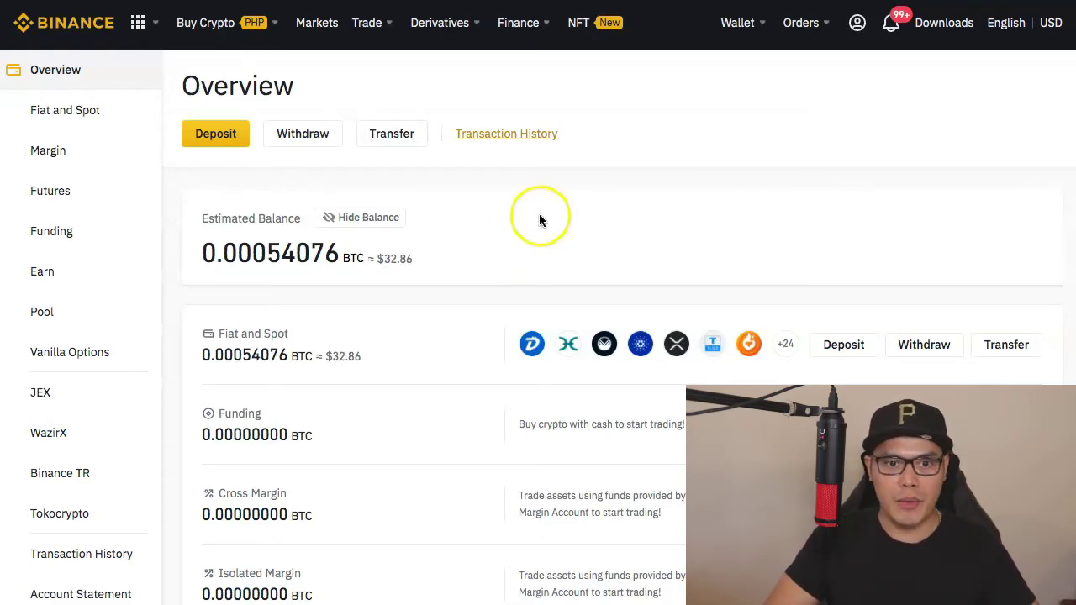
- Set the payment currency for buying crypto to AUD
mouse_move(277, 27)
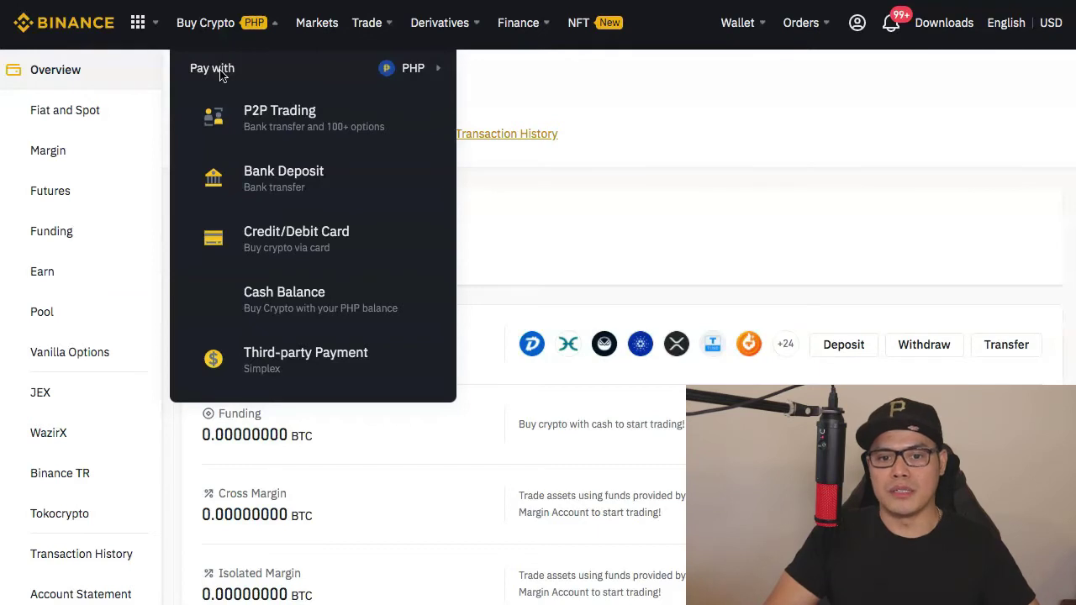
click(410, 74)
click(489, 70)
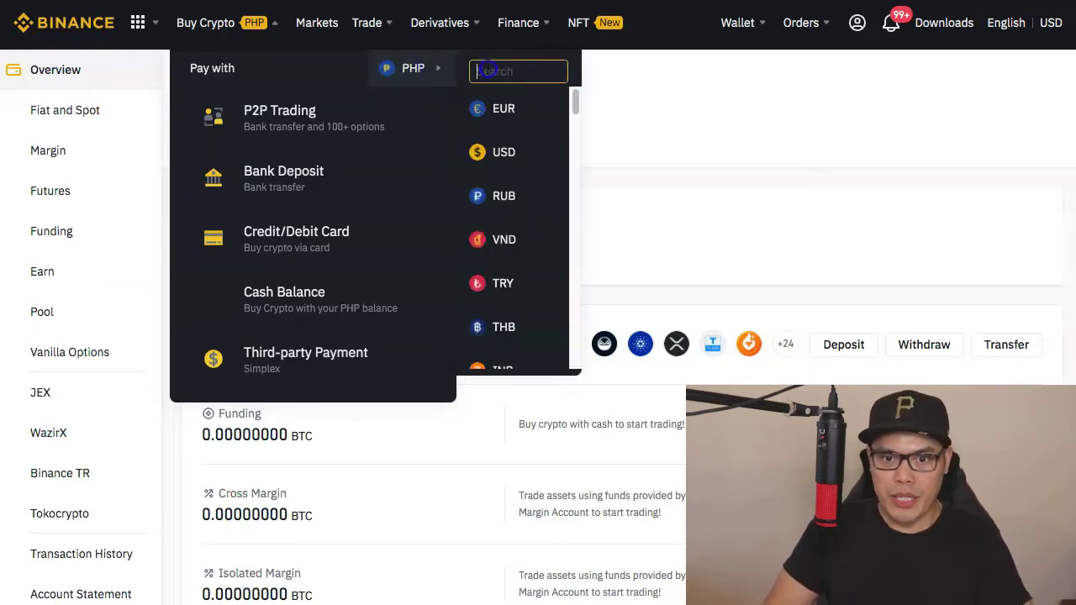
text(aus)
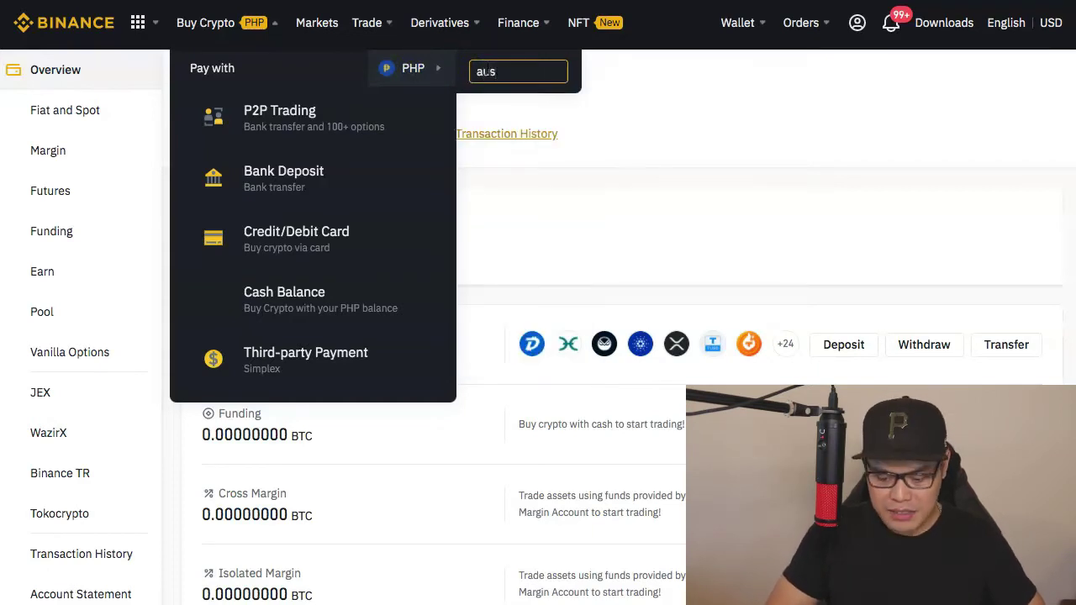
key(BackSpace)
text(d)
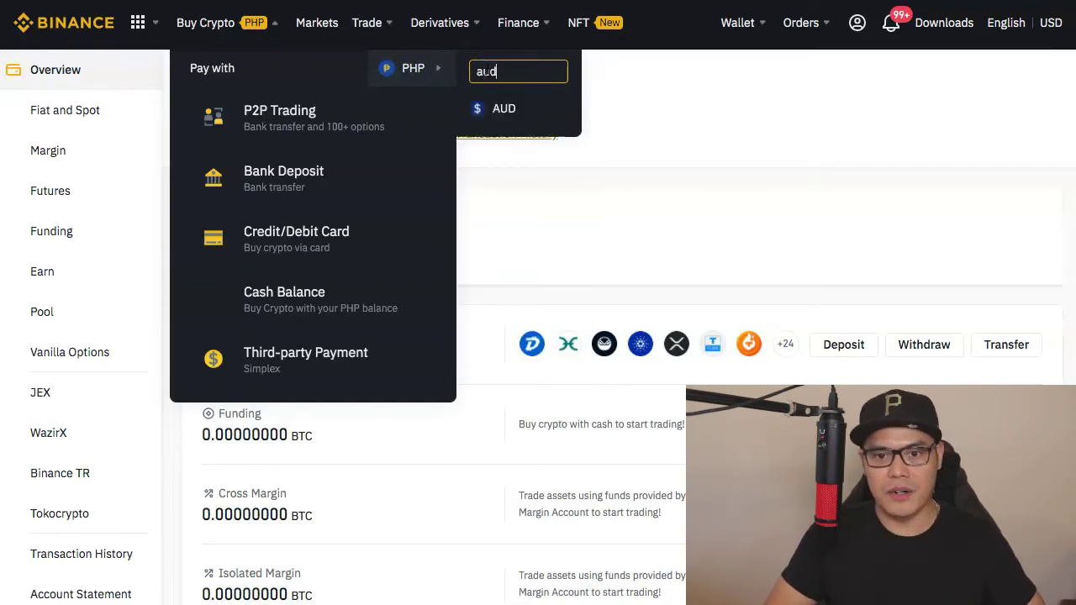
click(504, 111)
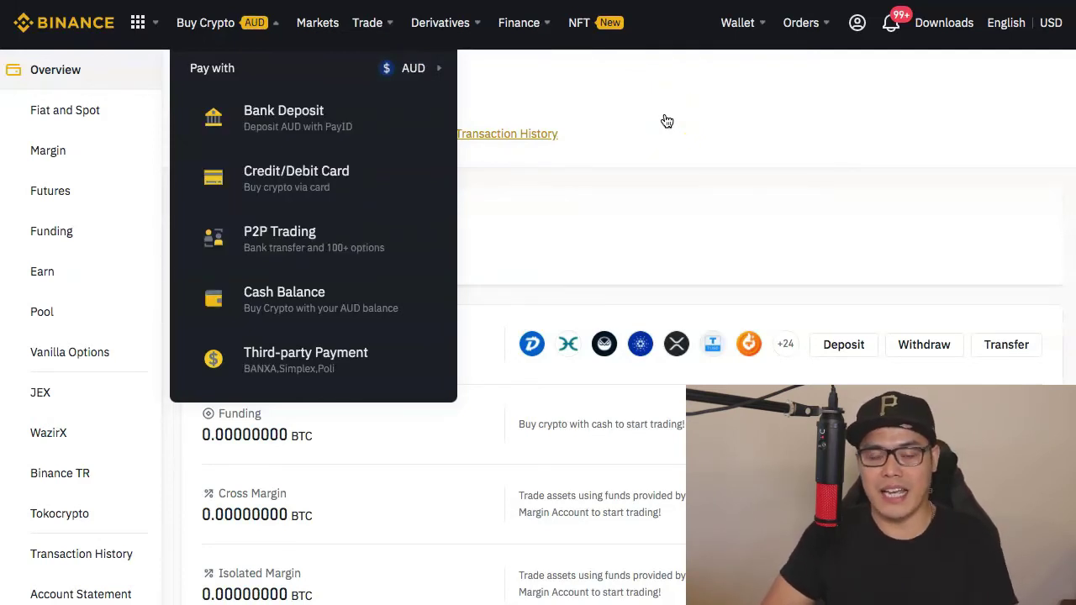
- Search the payment currencies for buying crypto for USD and JPY without changing the selection
click(447, 78)
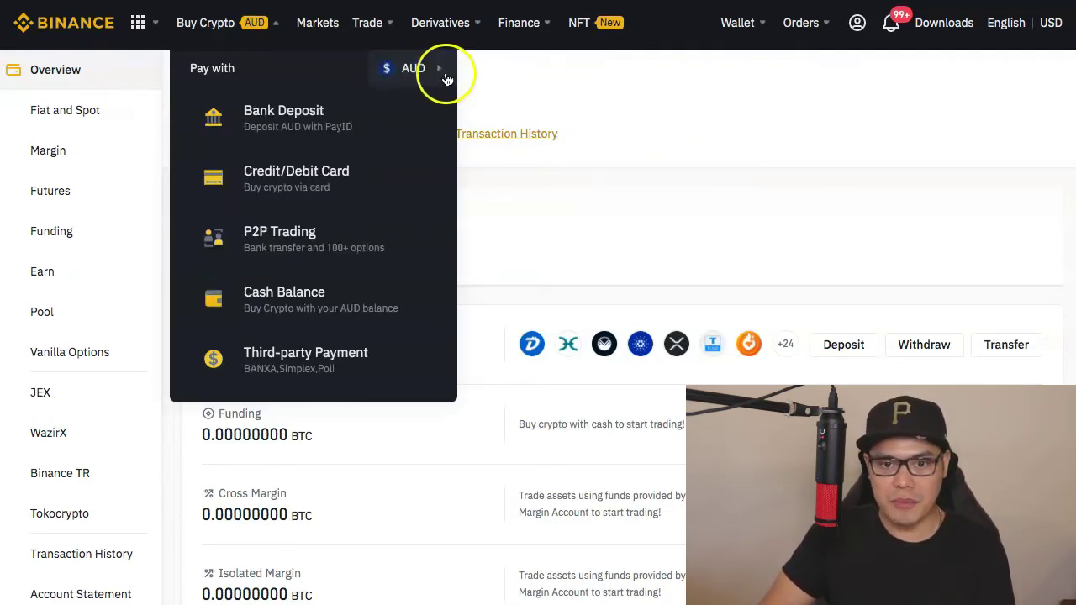
click(441, 71)
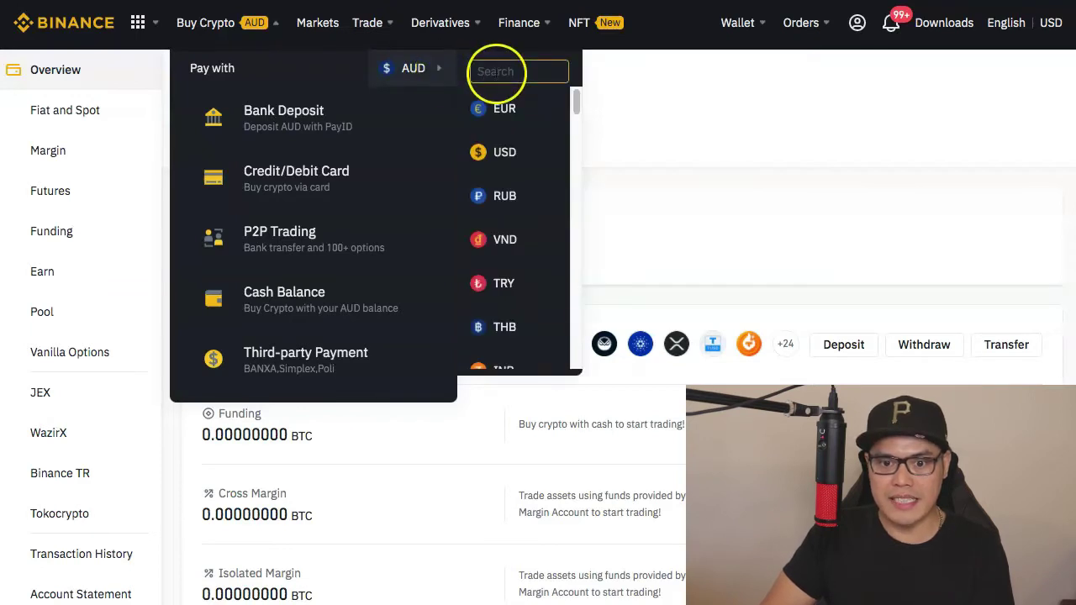
click(497, 71)
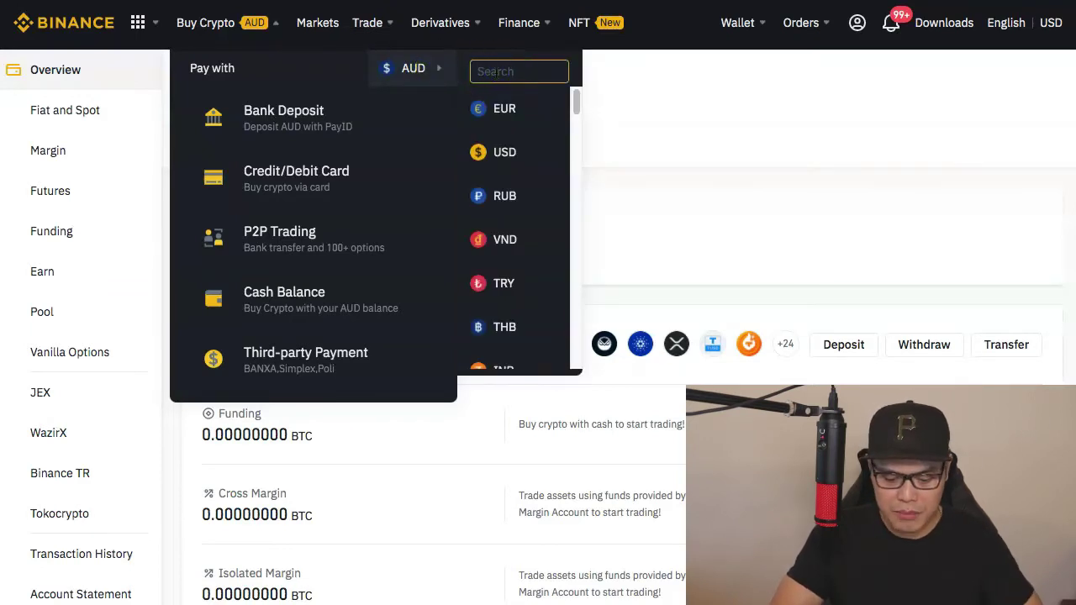
text(sd)
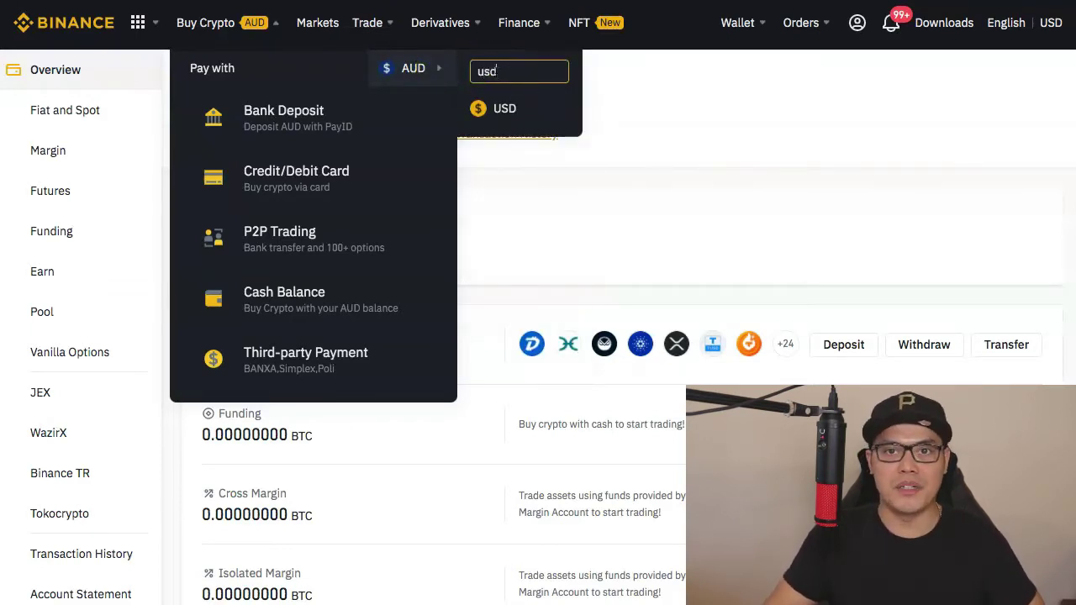
key(BackSpace)
key(BackSpace)
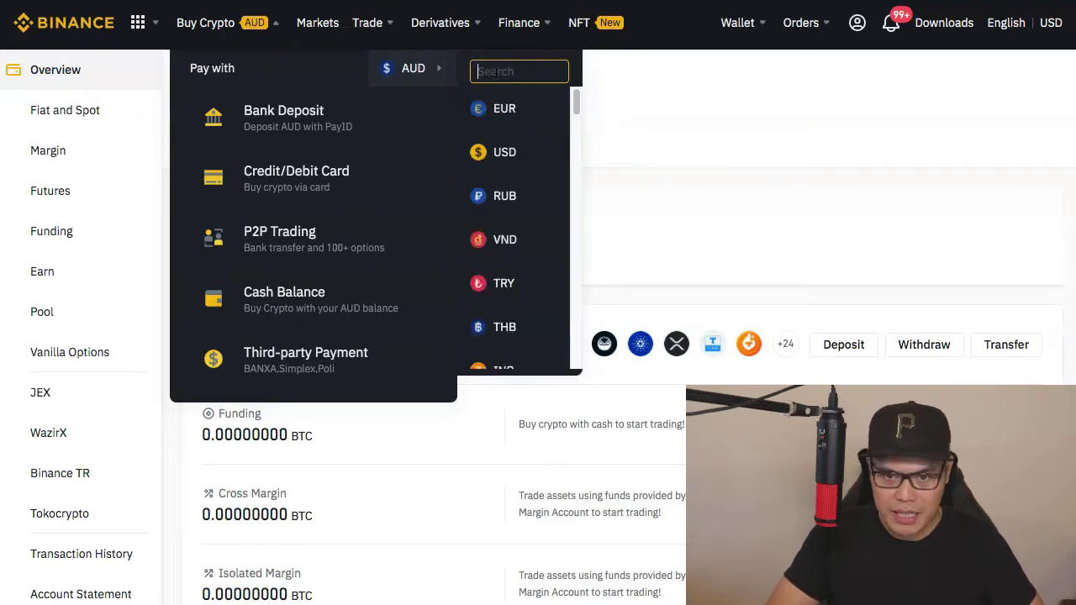
text(jp)
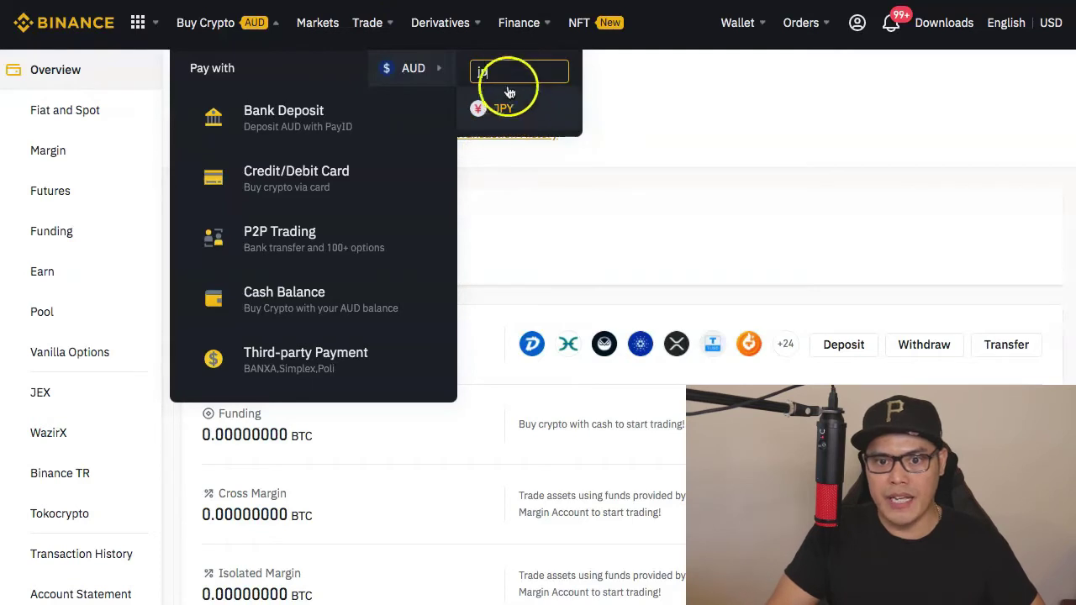
- Browse the full list of payment currencies available for buying crypto
click(451, 72)
click(490, 69)
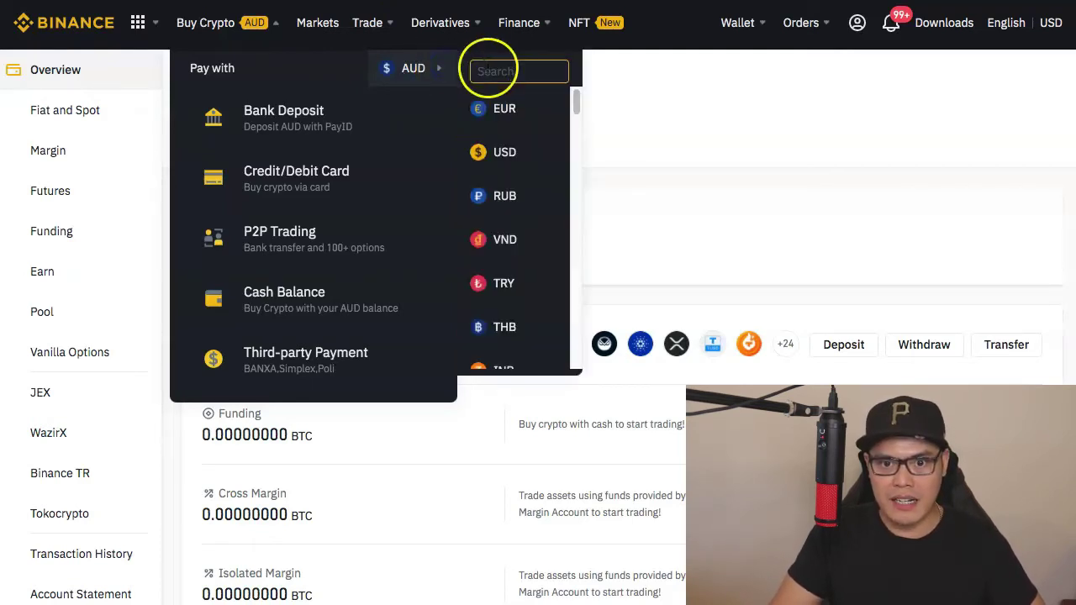
scroll(533, 152, down, 4)
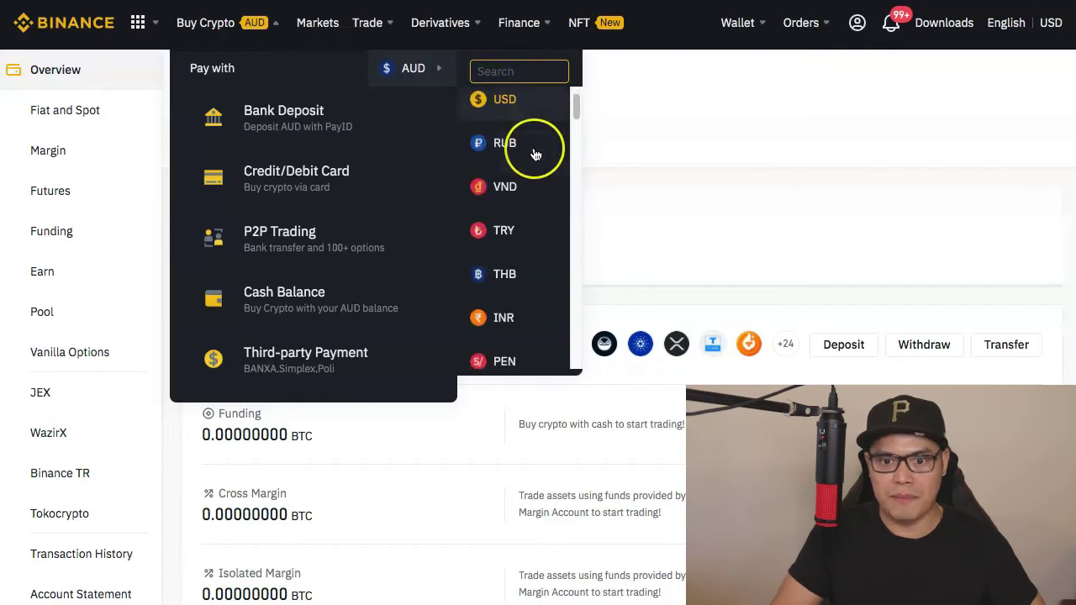
scroll(534, 154, down, 5)
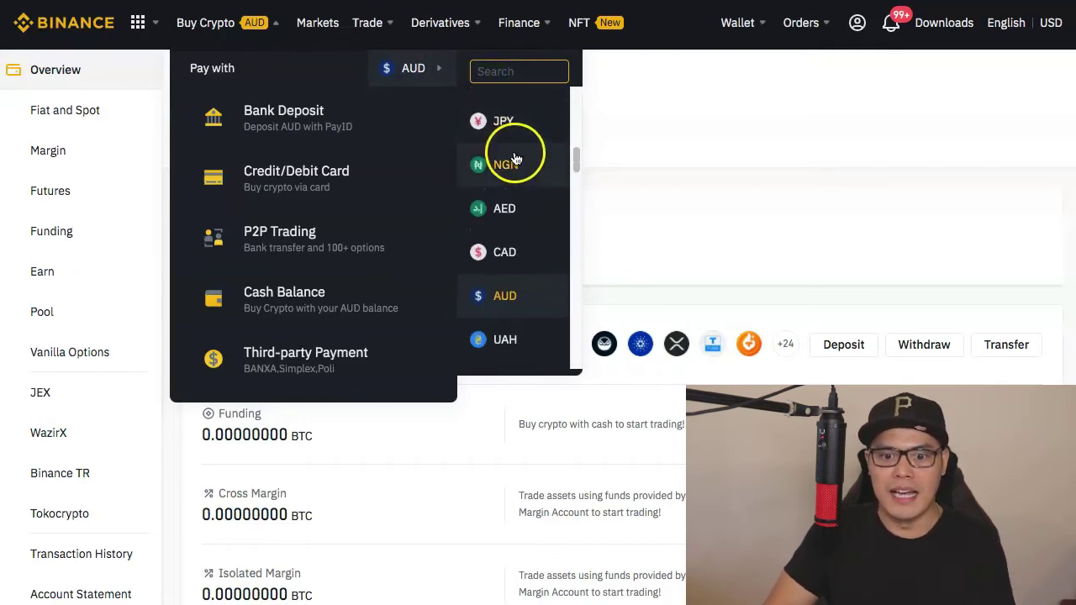
scroll(512, 161, down, 5)
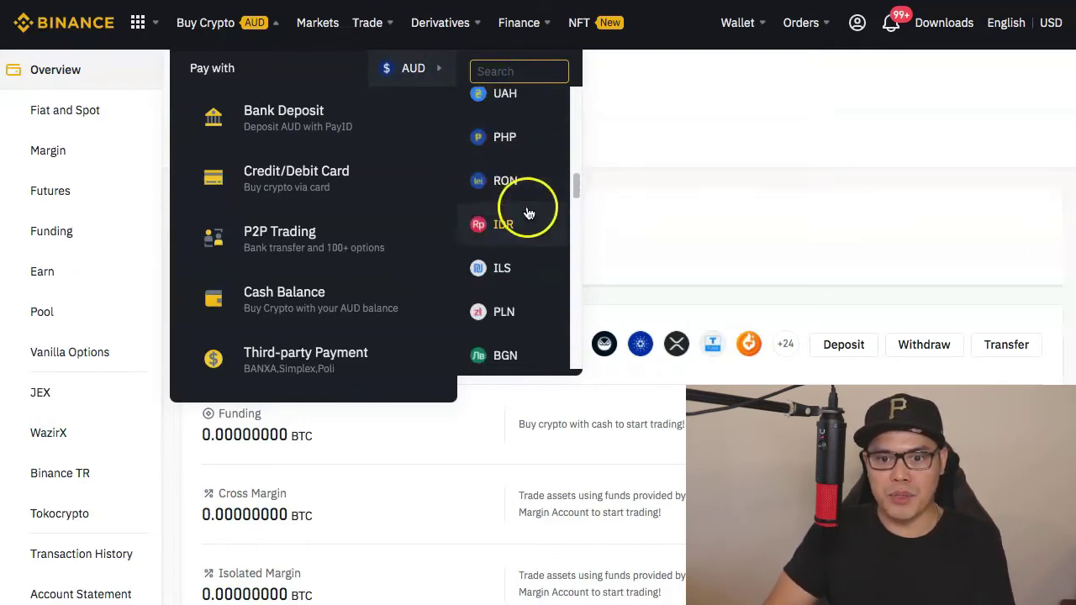
scroll(495, 312, down, 3)
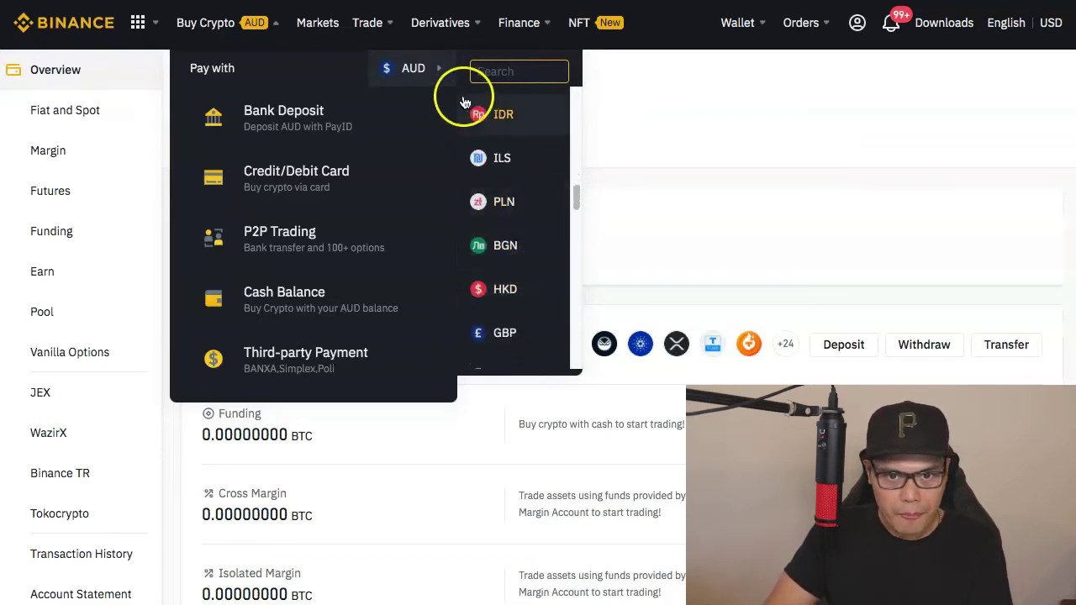
- Set the payment currency for buying crypto to PHP and choose to buy with a credit or debit card
text(php)
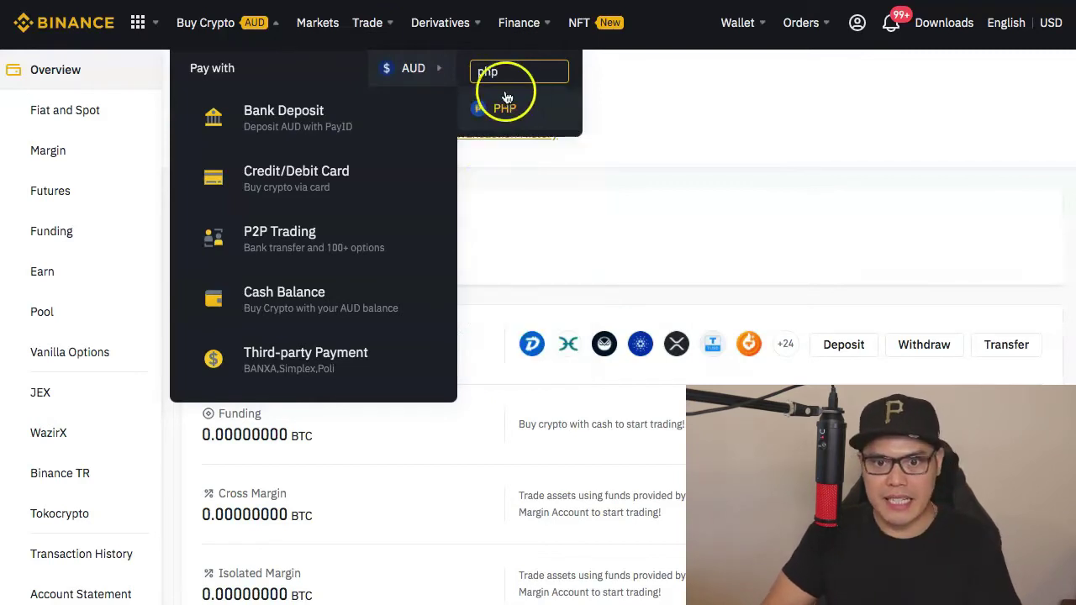
click(514, 111)
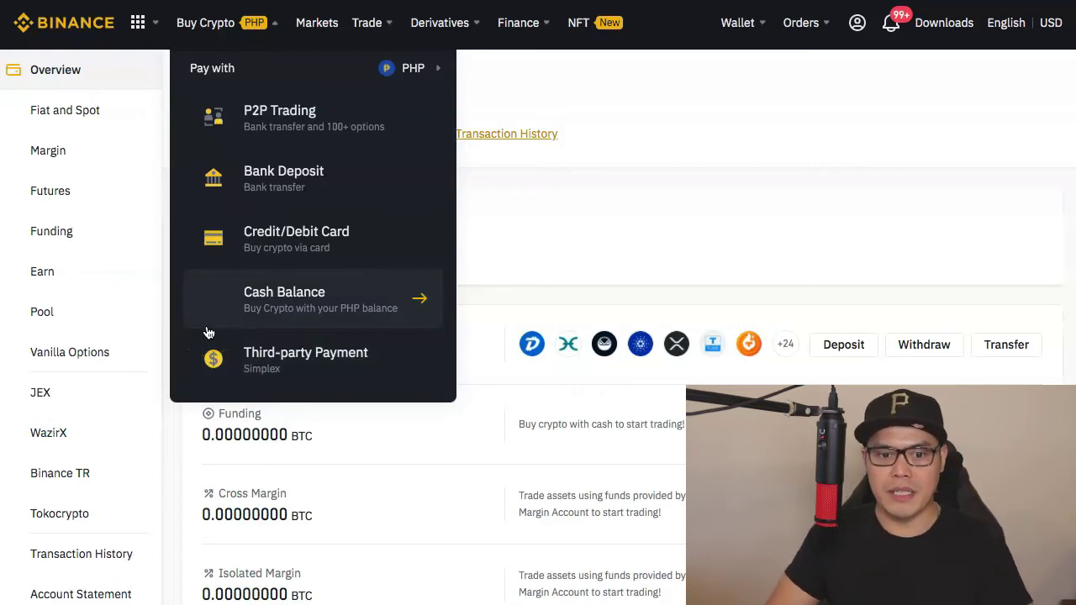
click(355, 241)
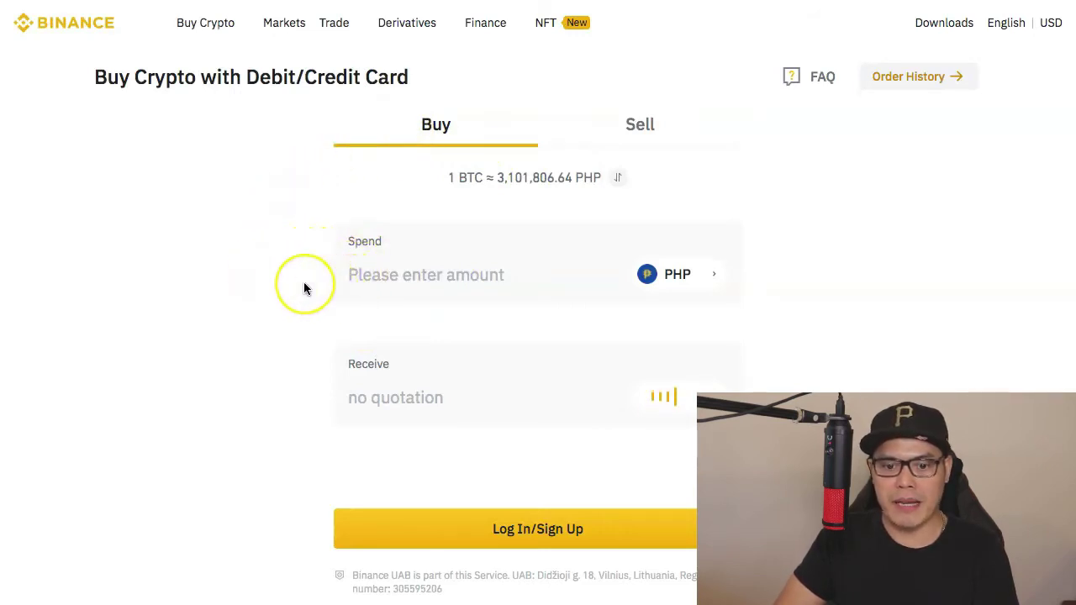
- View the currencies available for the spend amount and close the list without choosing another one
click(697, 280)
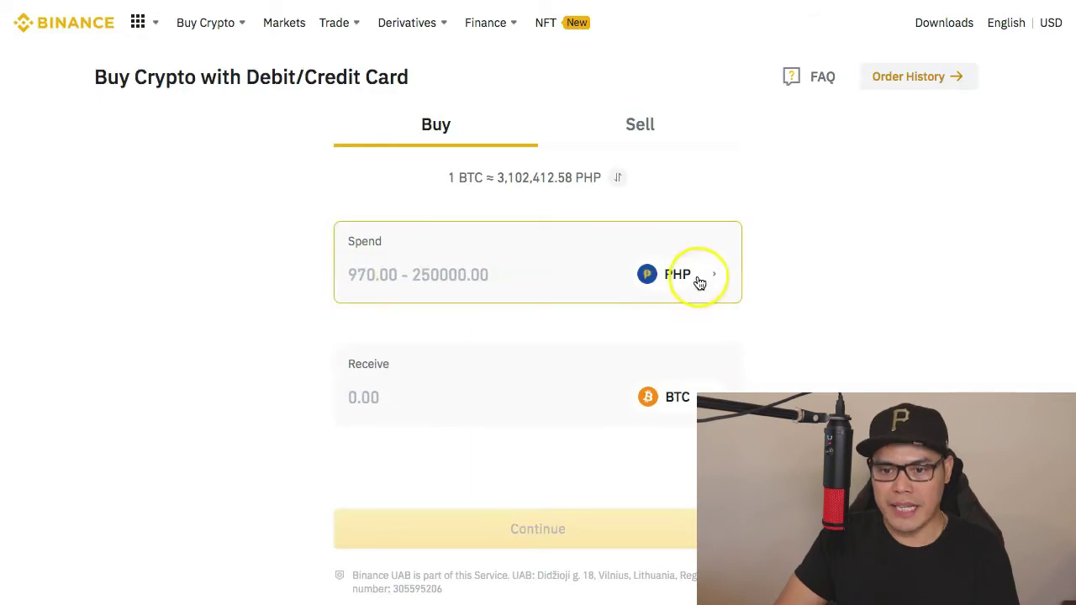
click(700, 280)
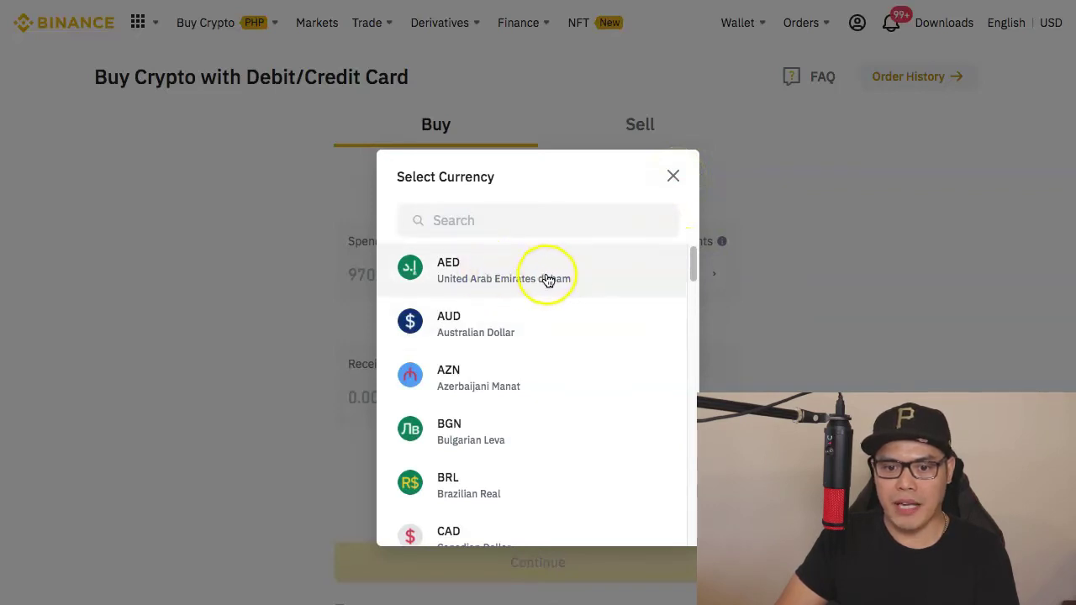
click(453, 220)
click(453, 220)
click(679, 188)
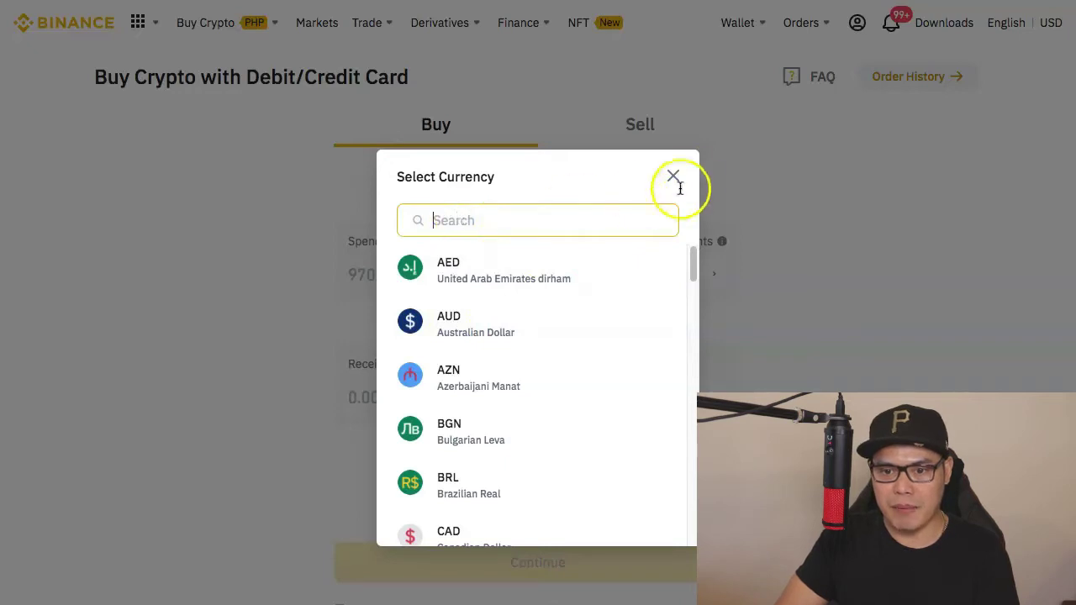
click(672, 177)
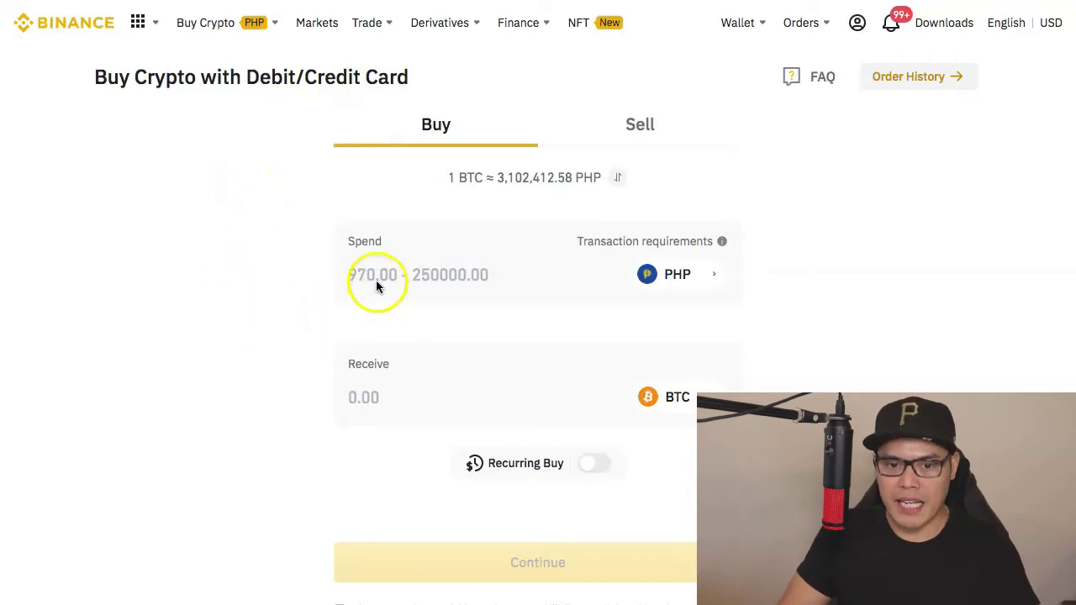
- Examine the minimum and maximum amount that can be spent in PHP on the card purchase
click(349, 277)
click(265, 286)
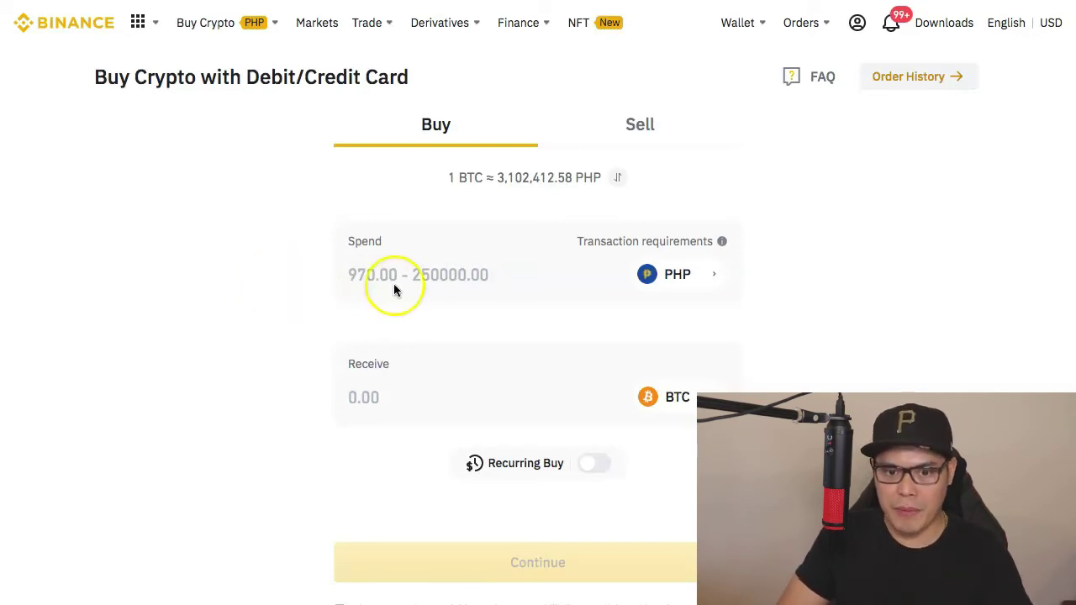
click(358, 275)
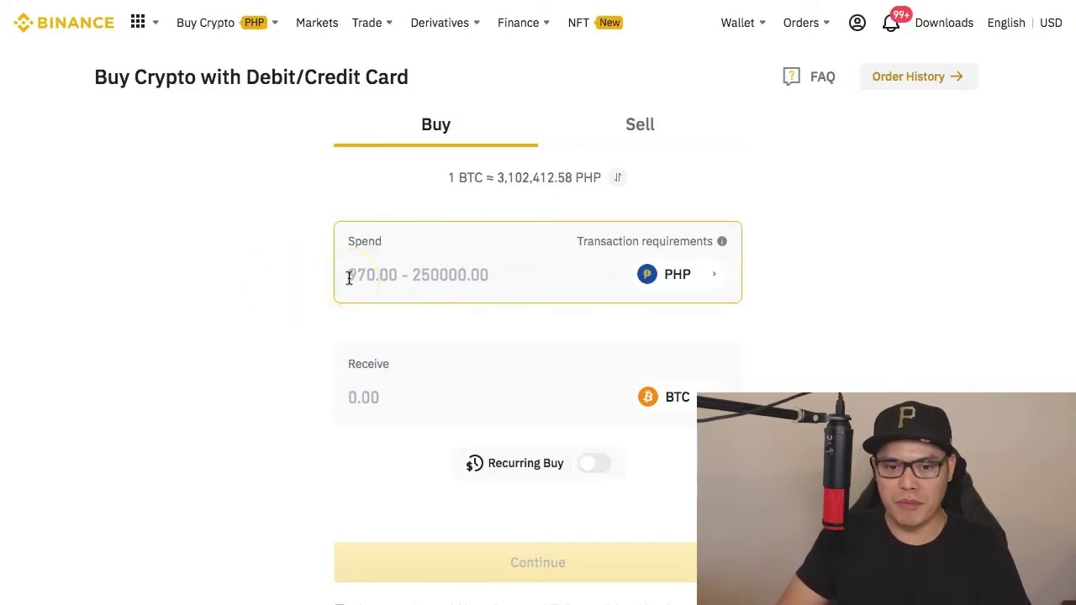
click(310, 277)
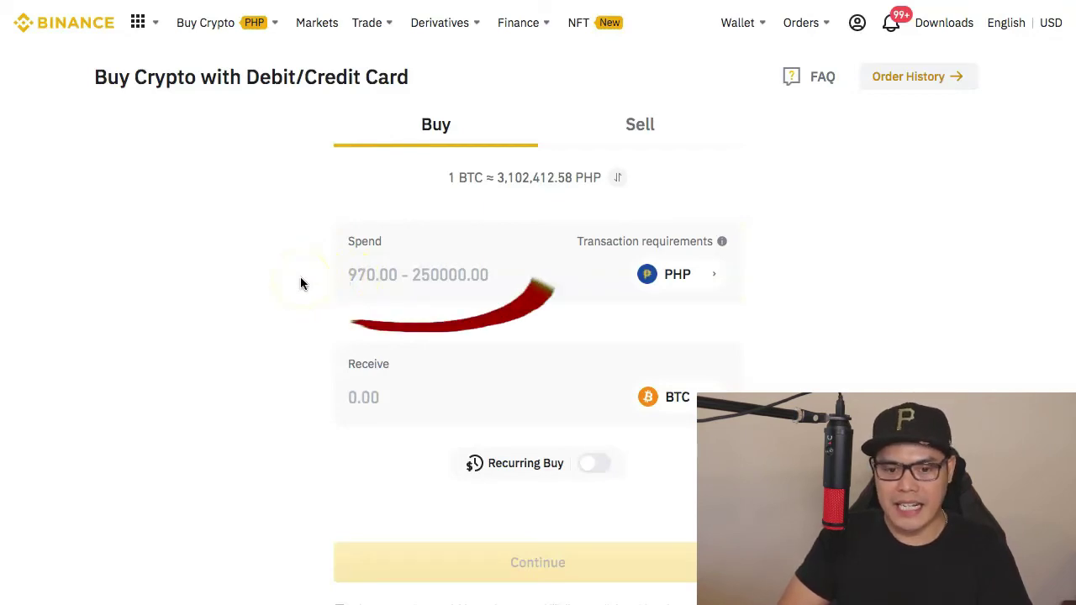
click(410, 275)
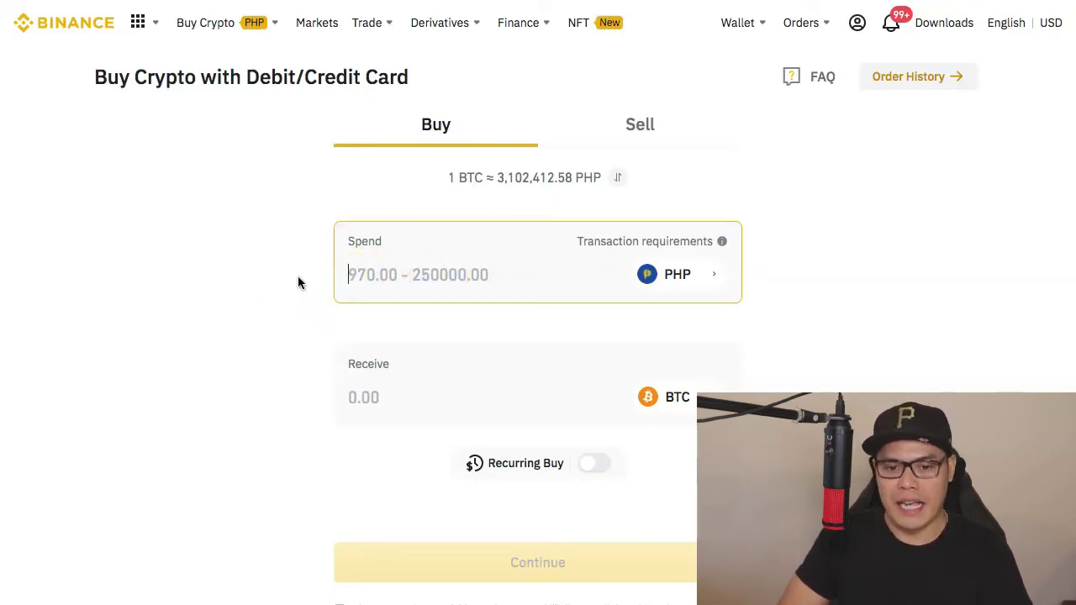
click(365, 273)
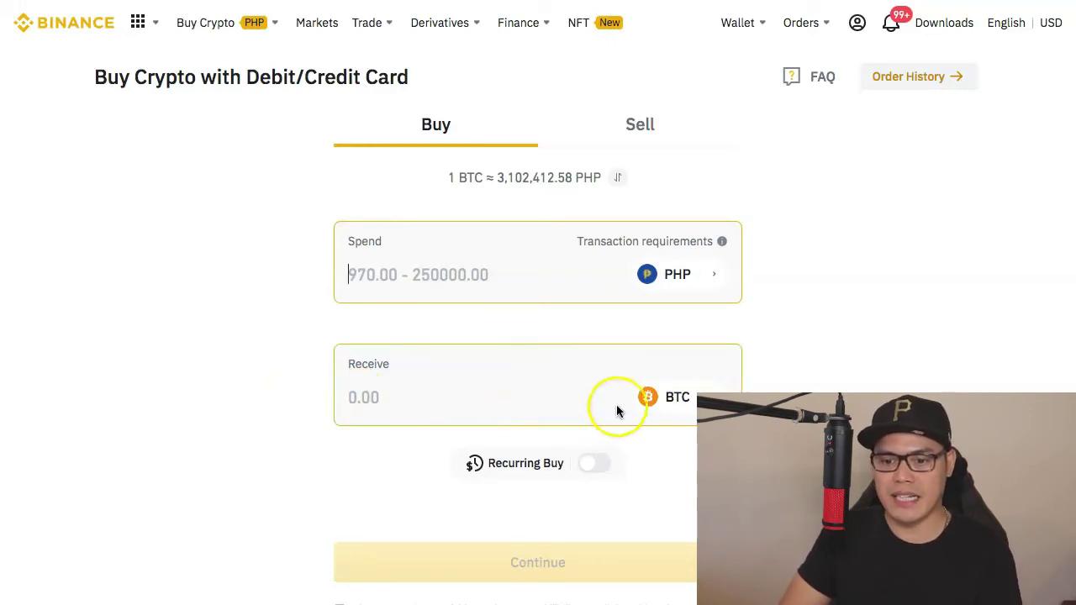
- Search the cryptocurrencies available to receive for BTC
click(685, 399)
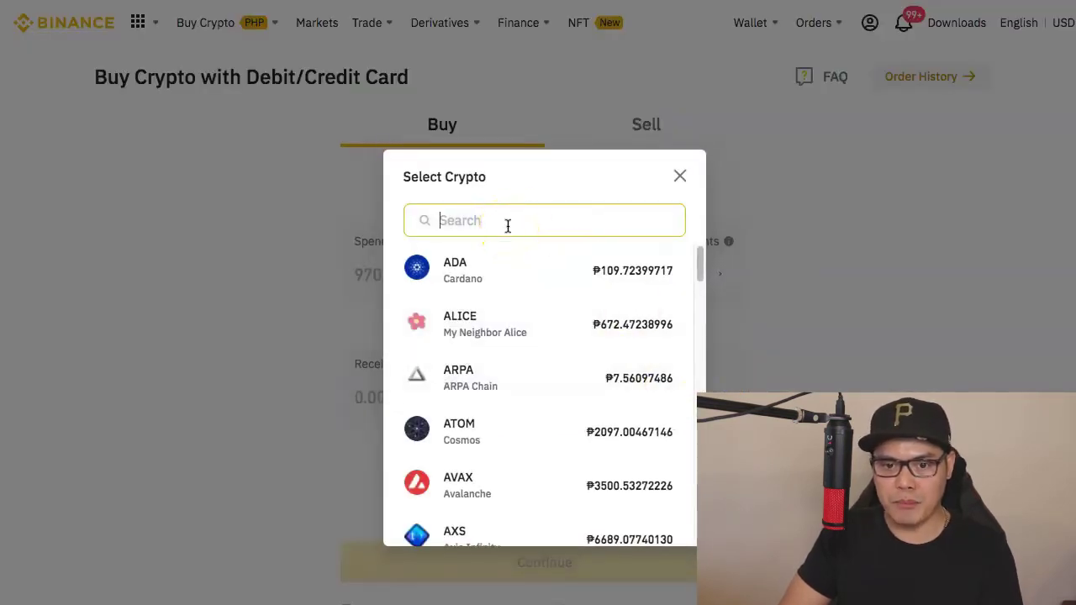
click(485, 223)
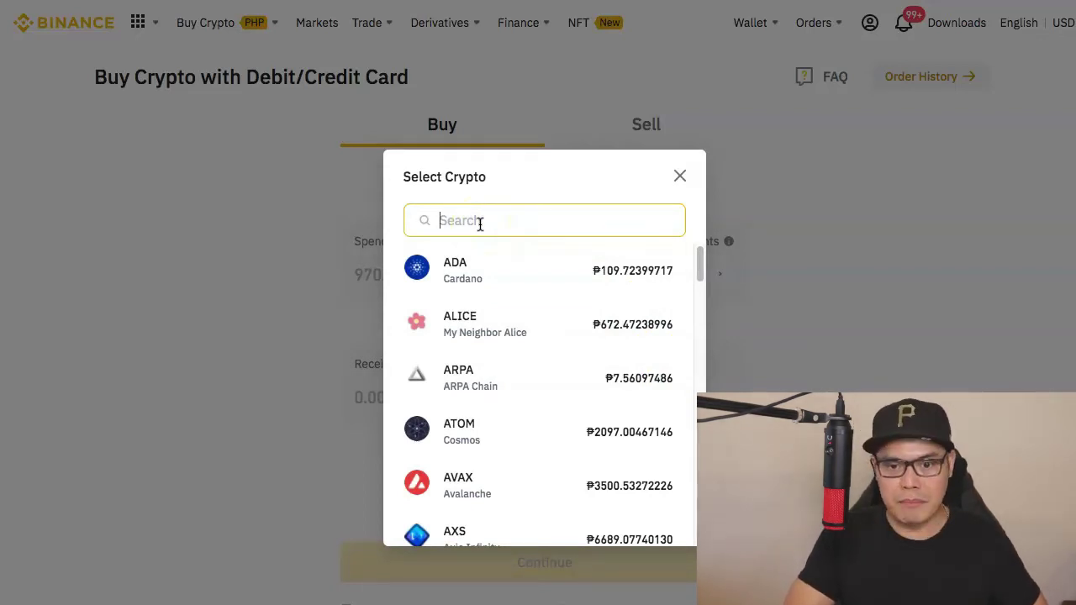
text(BTC)
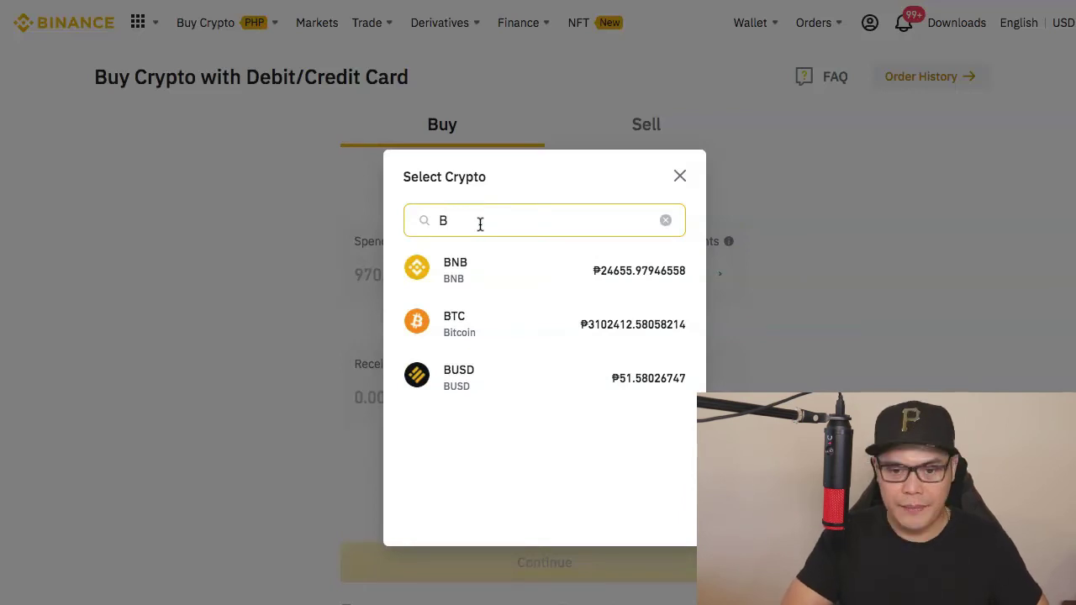